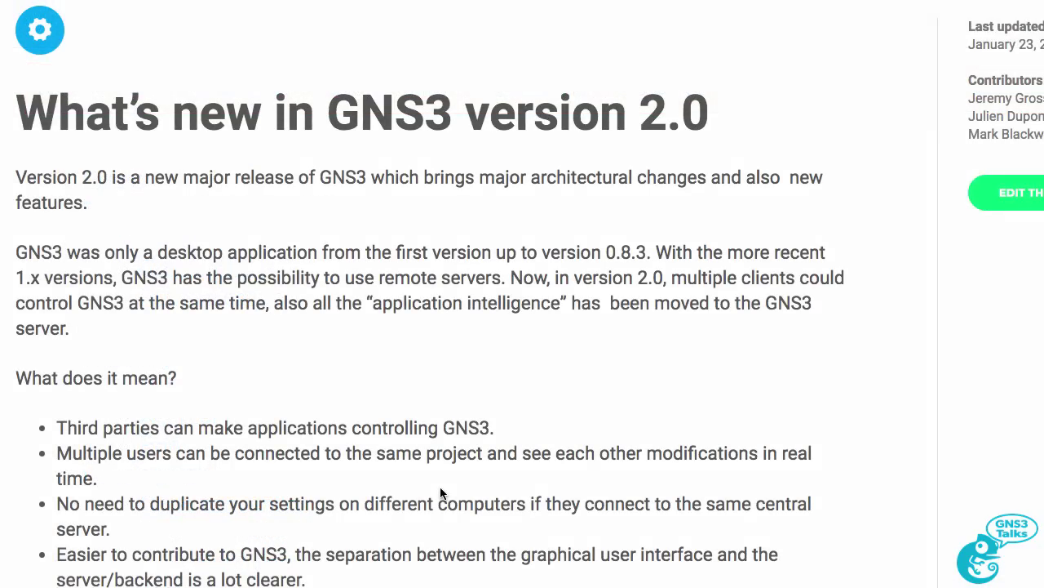
# Step: Scroll the 'What's new in GNS3 version 2.0' page down to the NEW FEATURES heading
pyautogui.scroll(-1, 441, 493)
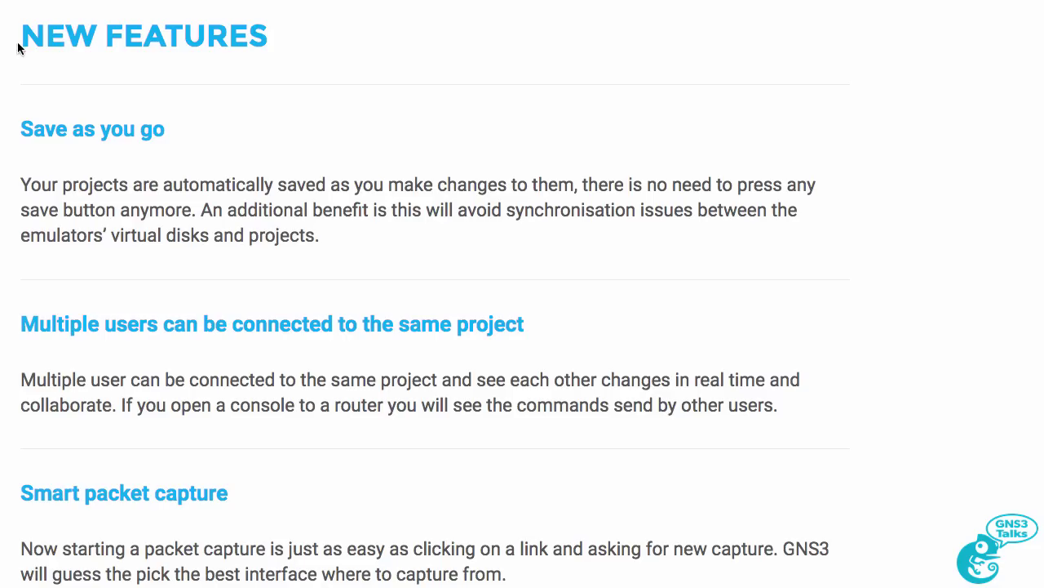
# Step: Highlight the NEW FEATURES heading and the multiple-users-per-project paragraph, then clear the selection
pyautogui.moveTo(19, 42); pyautogui.dragTo(289, 41)
pyautogui.moveTo(15, 328); pyautogui.dragTo(530, 318)
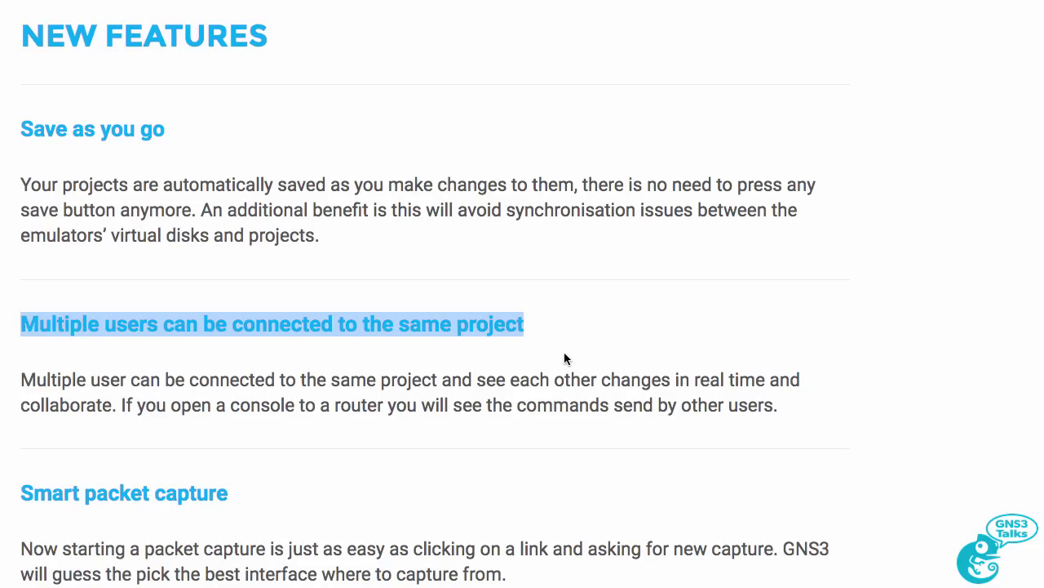
pyautogui.moveTo(11, 382); pyautogui.dragTo(848, 414)
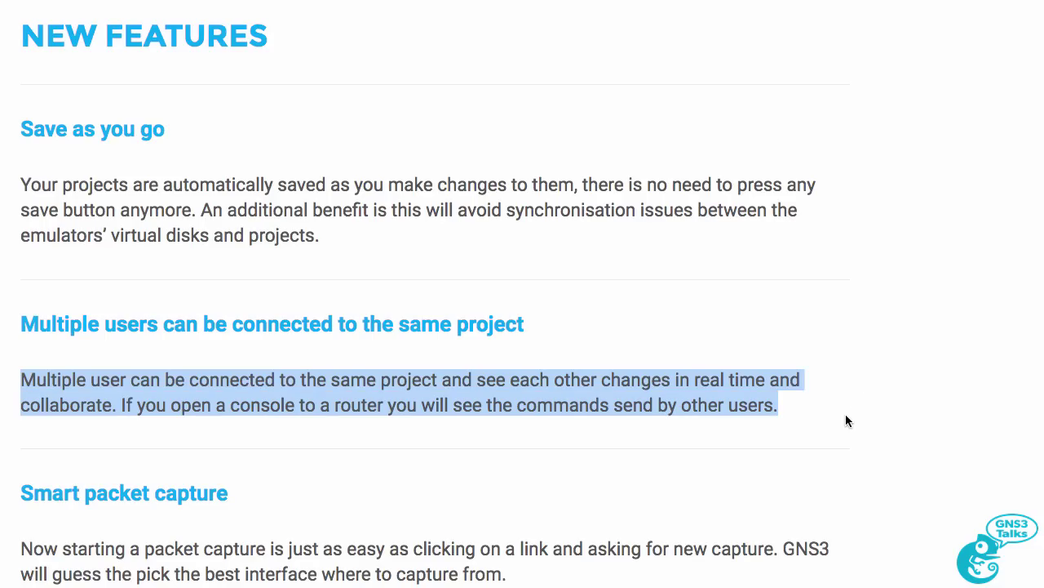
pyautogui.click(126, 408)
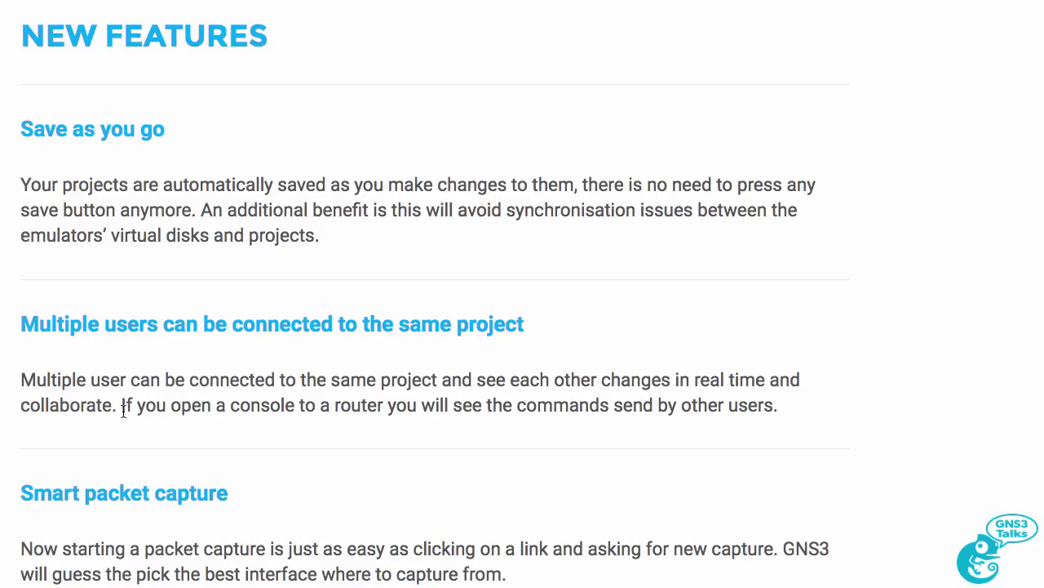
pyautogui.moveTo(133, 408); pyautogui.dragTo(810, 409)
pyautogui.click(811, 411)
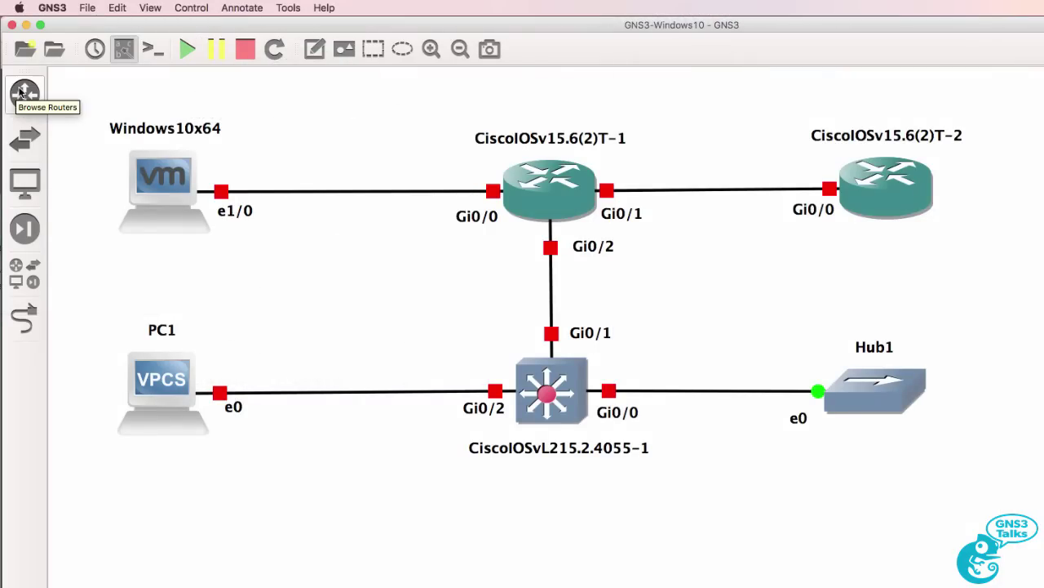
# Step: Place a c3725 router as R1 and a c3725-VM router as R2 below the switch
pyautogui.click(24, 94)
pyautogui.click(109, 98)
pyautogui.moveTo(109, 98); pyautogui.dragTo(731, 583)
pyautogui.moveTo(102, 117); pyautogui.dragTo(629, 360)
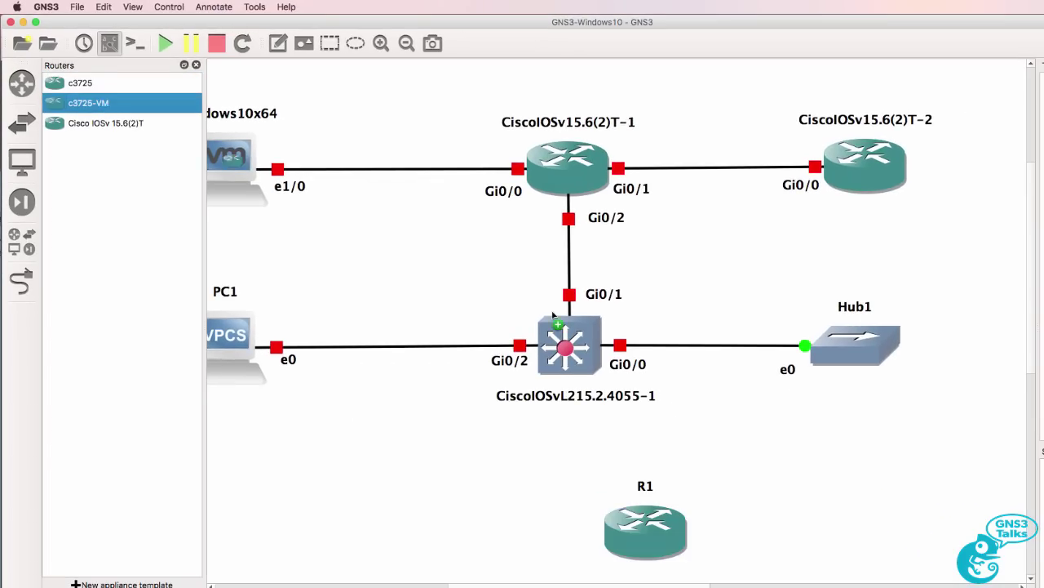
pyautogui.moveTo(553, 315); pyautogui.dragTo(816, 496)
pyautogui.moveTo(683, 530); pyautogui.dragTo(603, 496)
pyautogui.moveTo(854, 529); pyautogui.dragTo(839, 490)
pyautogui.click(196, 64)
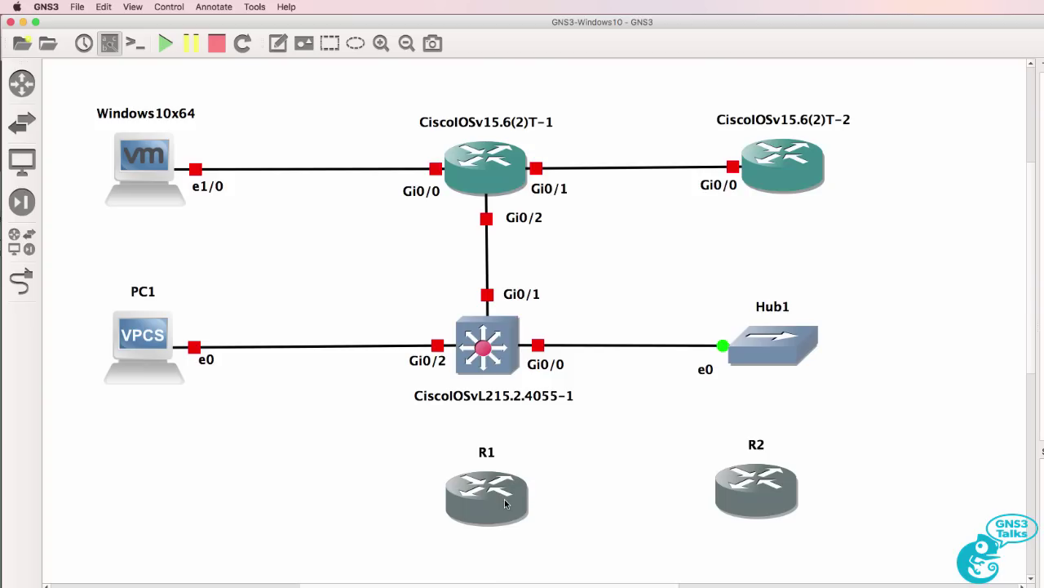
# Step: Review the c3725 and c3725-VM templates in the routers list again
pyautogui.click(20, 91)
pyautogui.click(83, 91)
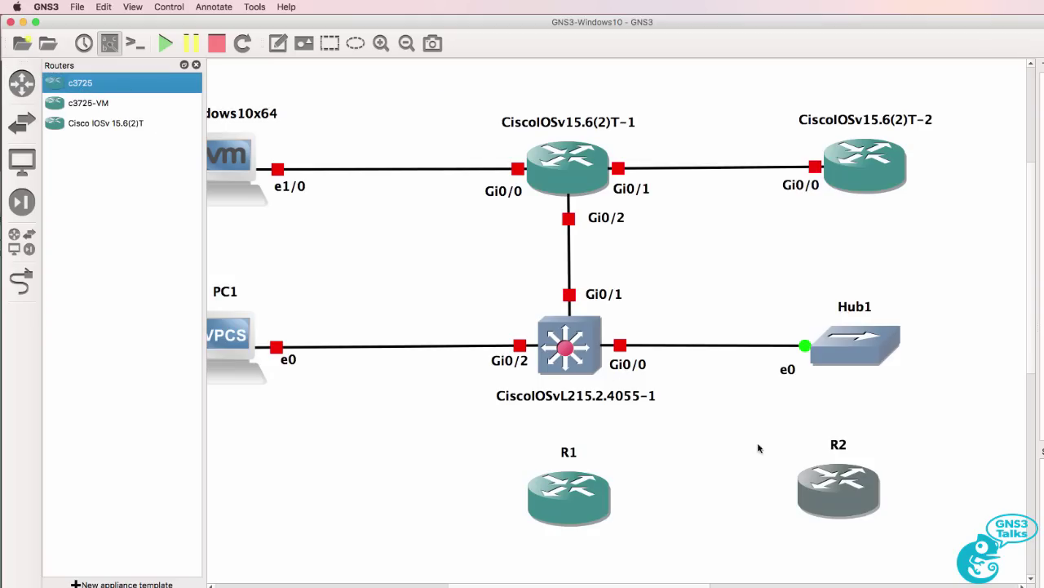
pyautogui.click(99, 104)
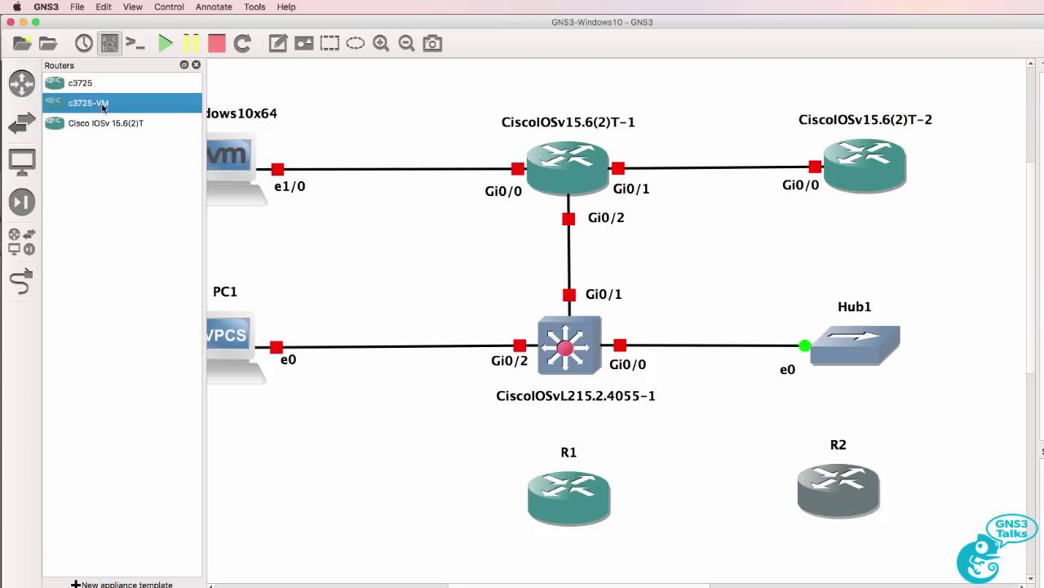
pyautogui.click(196, 64)
pyautogui.click(76, 6)
# Step: Open GNS3 Preferences and view the Server, GNS3 VM and Dynamips IOS routers pages
pyautogui.moveTo(45, 5)
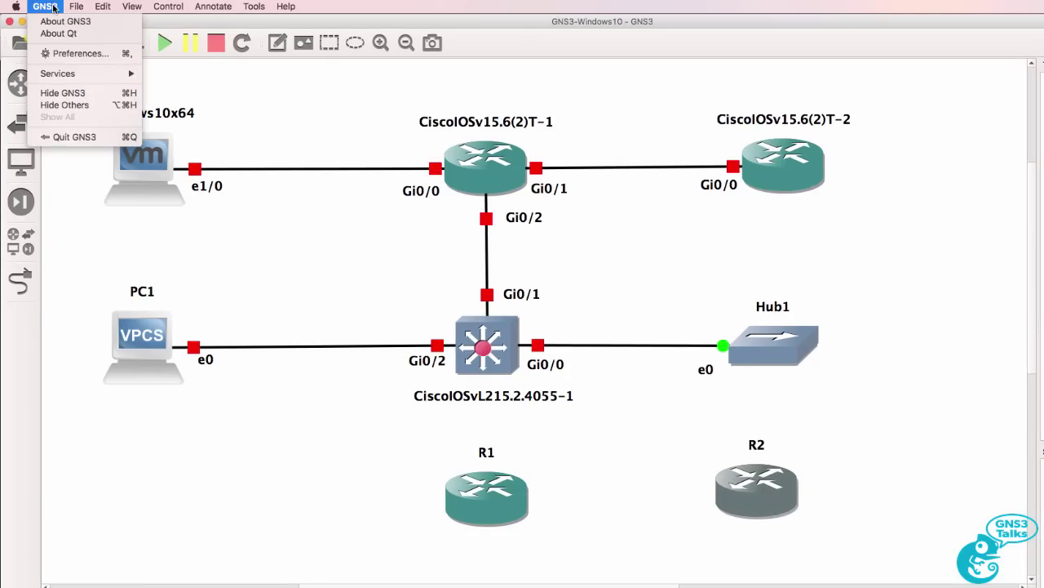
pyautogui.click(72, 54)
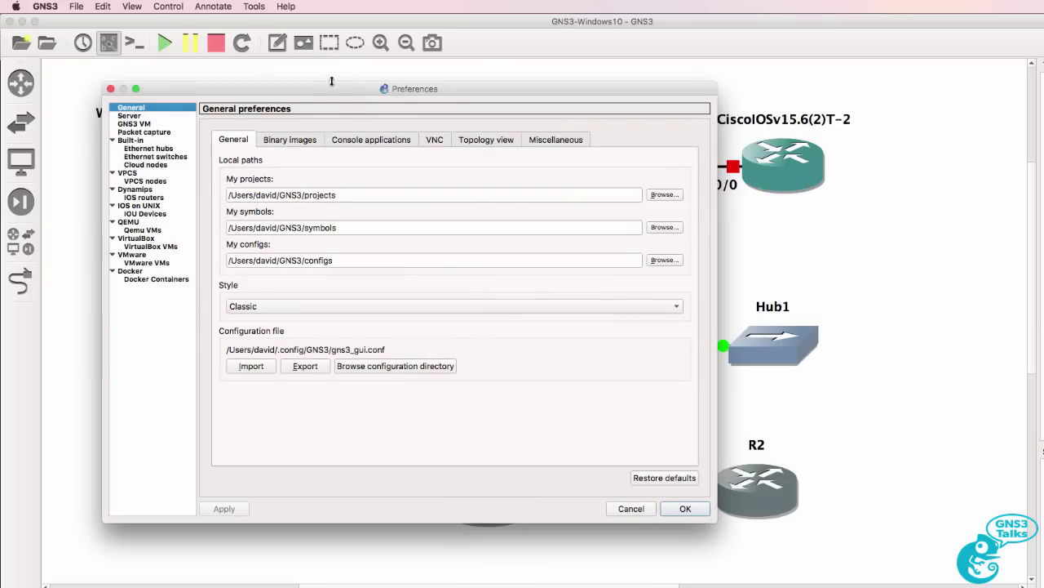
pyautogui.moveTo(336, 88); pyautogui.dragTo(548, 111)
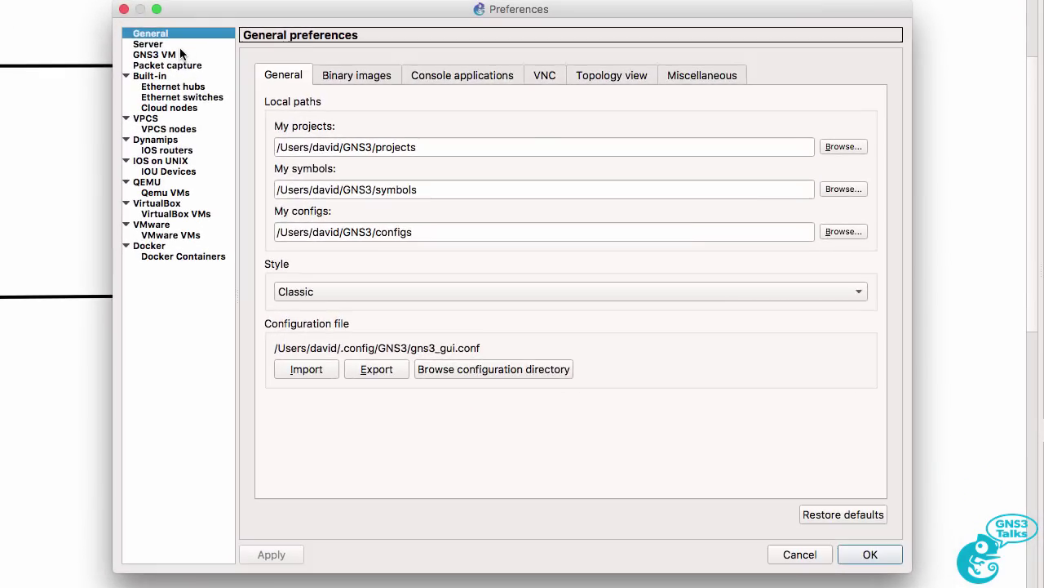
pyautogui.click(366, 142)
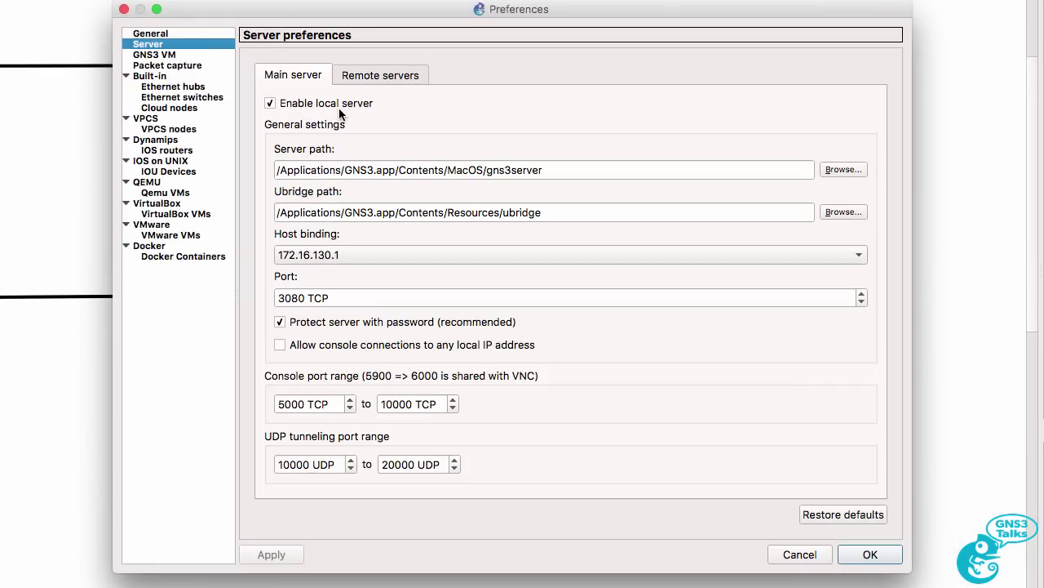
pyautogui.click(178, 56)
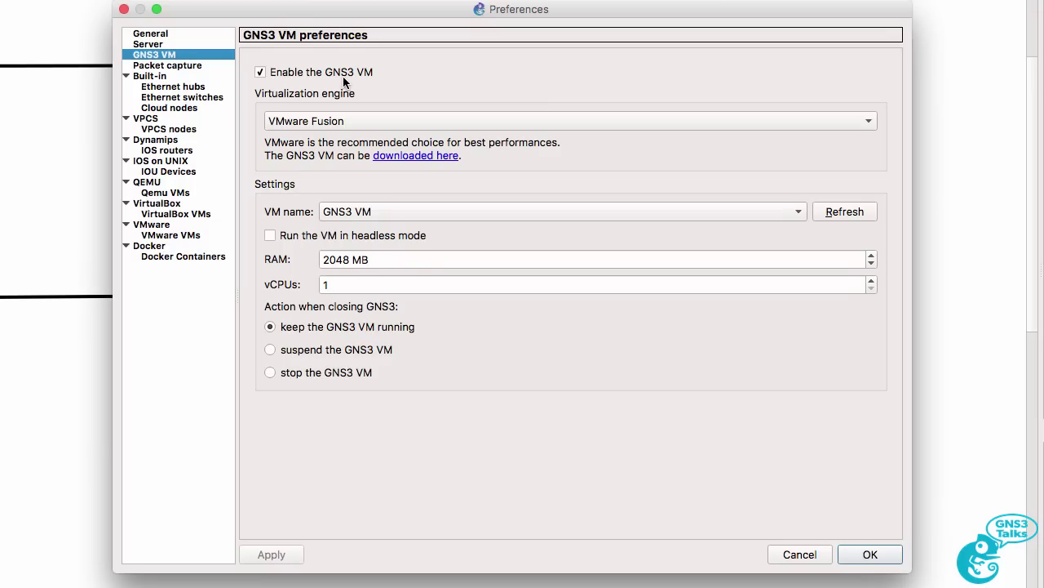
pyautogui.click(167, 150)
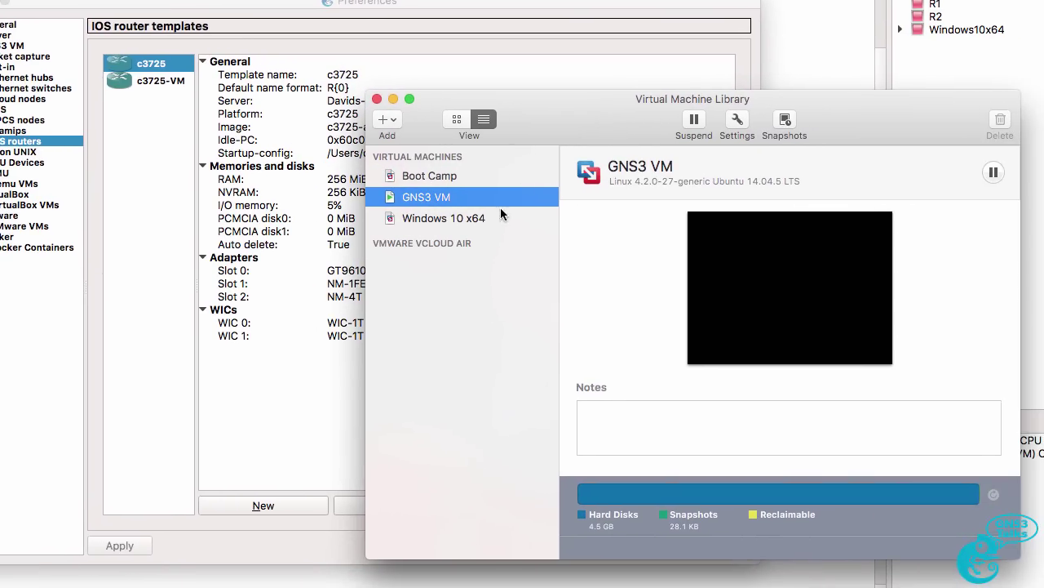
pyautogui.click(489, 221)
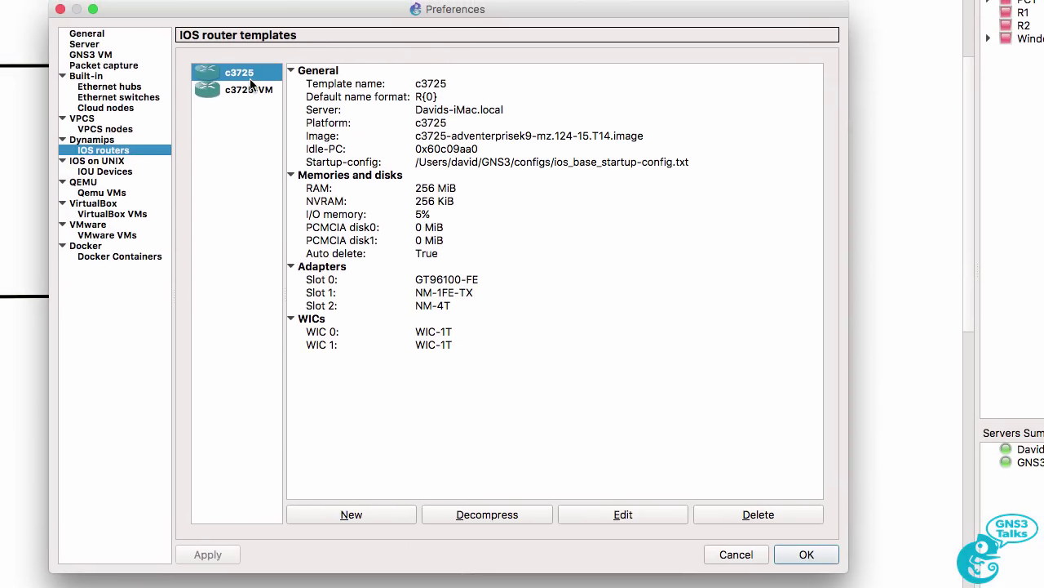
# Step: Compare c3725's image and local server with c3725-VM's GNS3 VM server setting
pyautogui.click(423, 140)
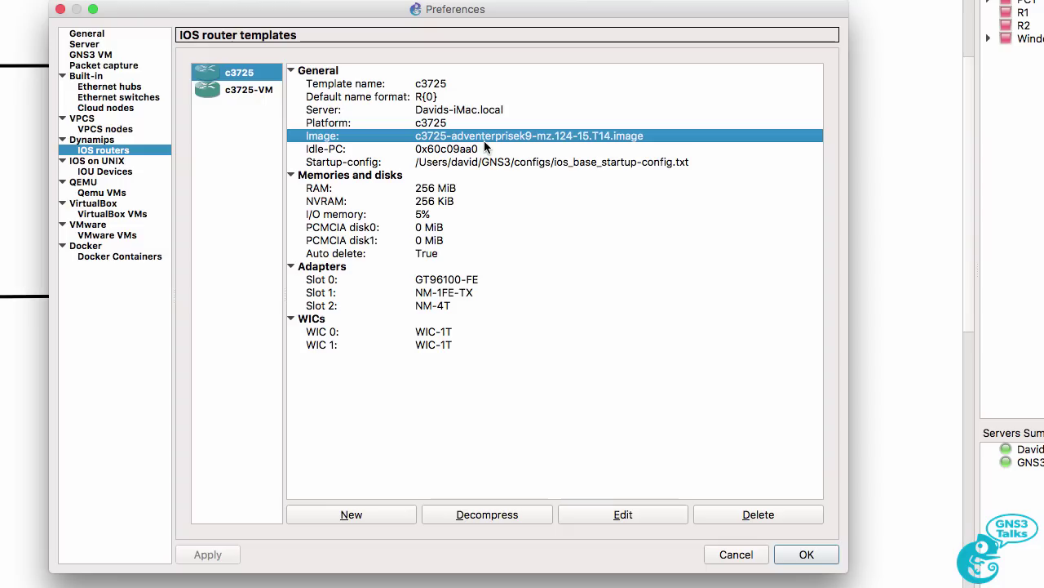
pyautogui.click(458, 111)
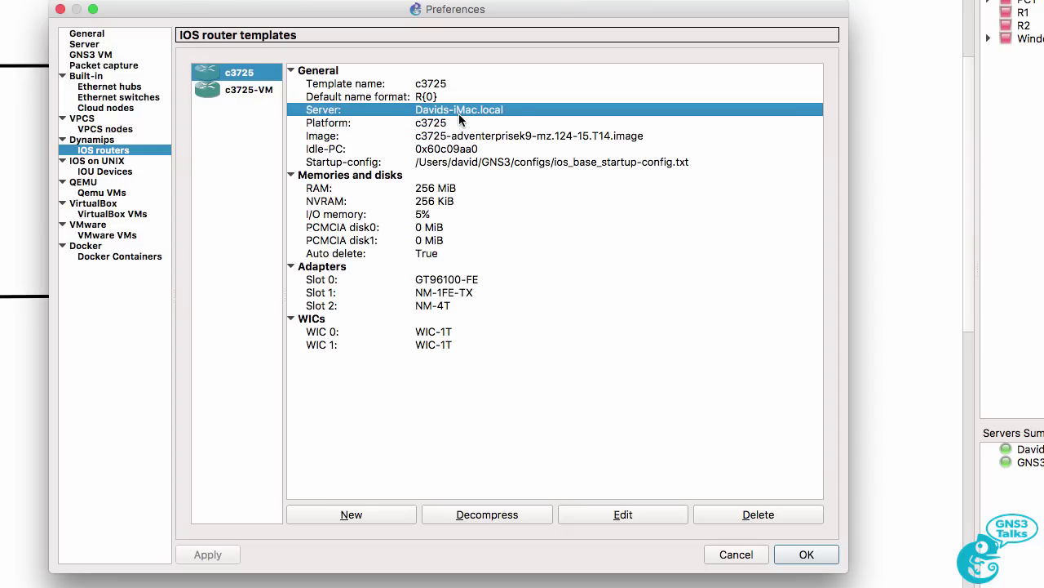
pyautogui.click(260, 91)
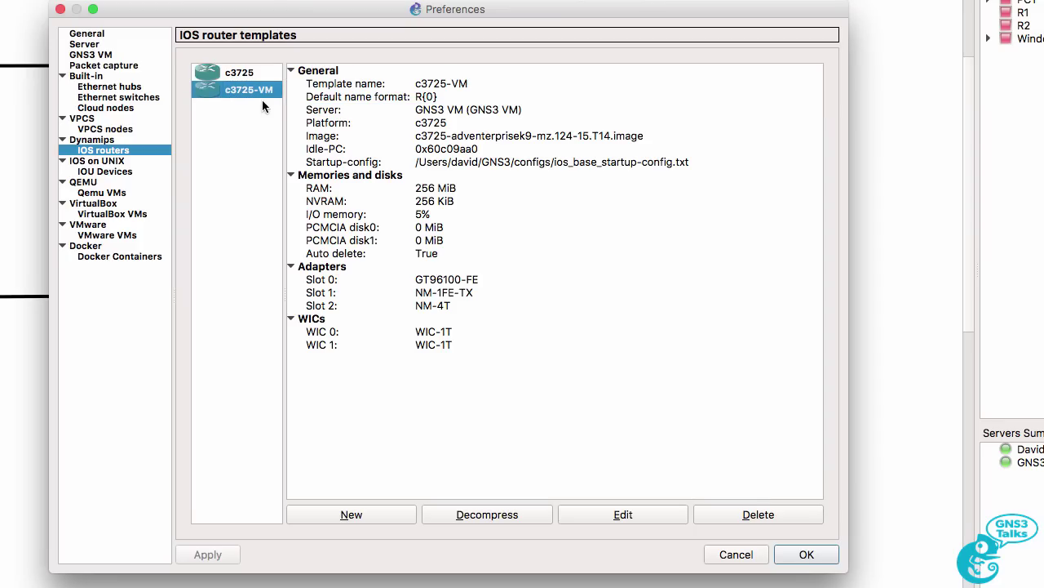
pyautogui.click(403, 106)
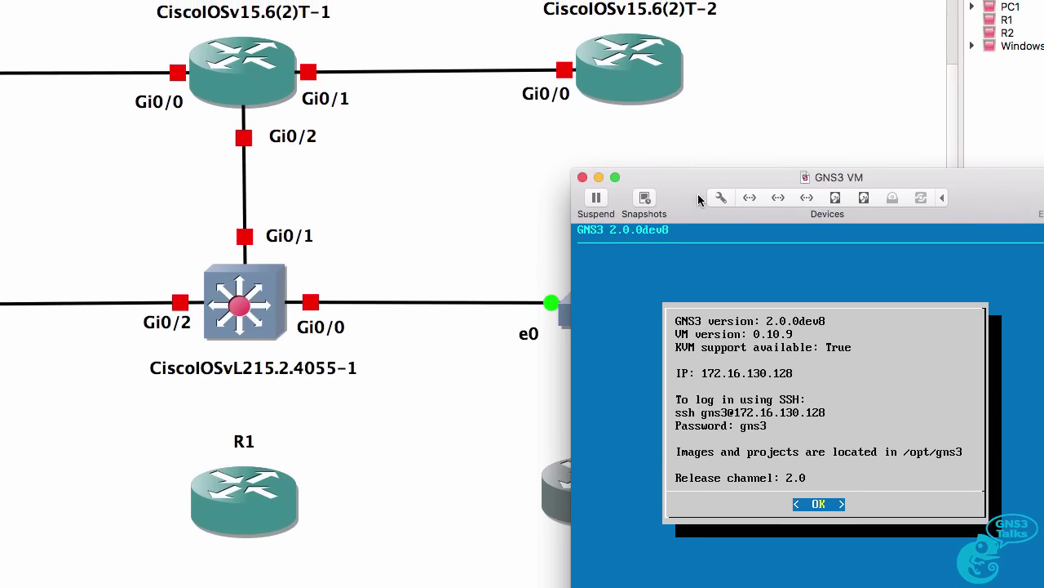
# Step: Move the GNS3 VM console window up and to the left
pyautogui.moveTo(699, 199); pyautogui.dragTo(624, 155)
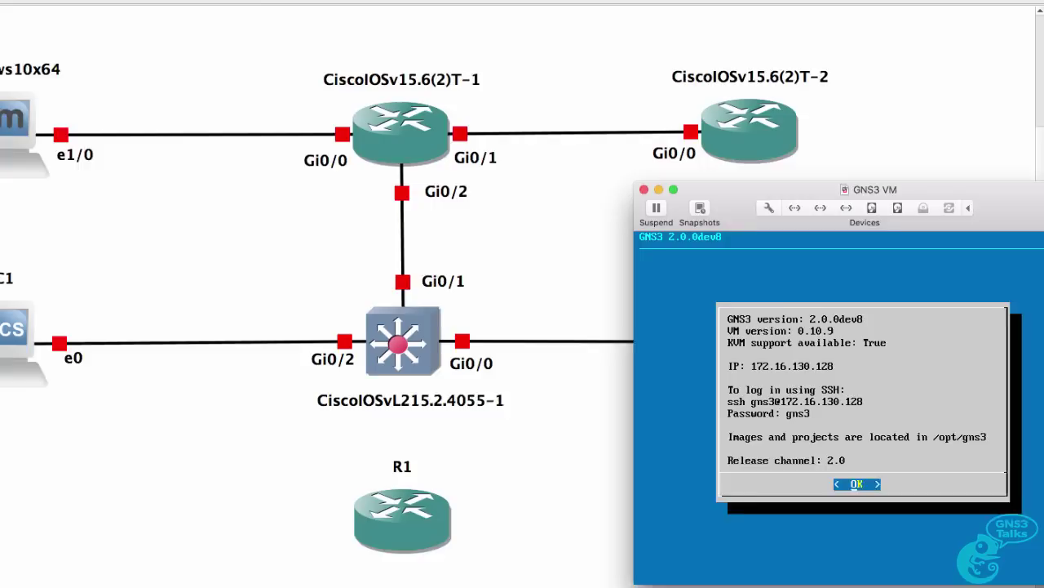
# Step: Move the Windows 10 x64 VM window aside and sign in with the account password
pyautogui.click(176, 47)
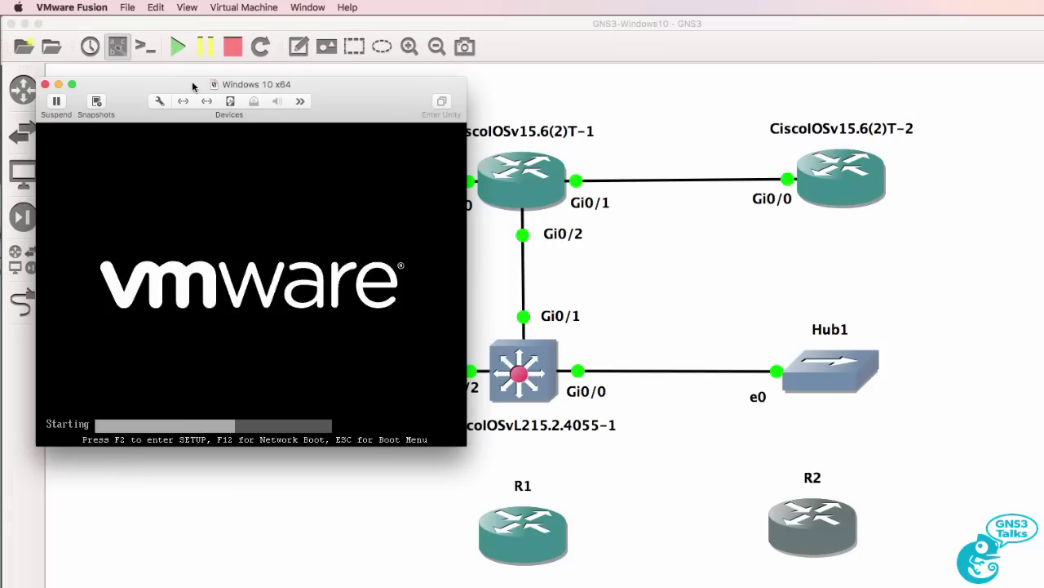
pyautogui.moveTo(192, 81); pyautogui.dragTo(723, 163)
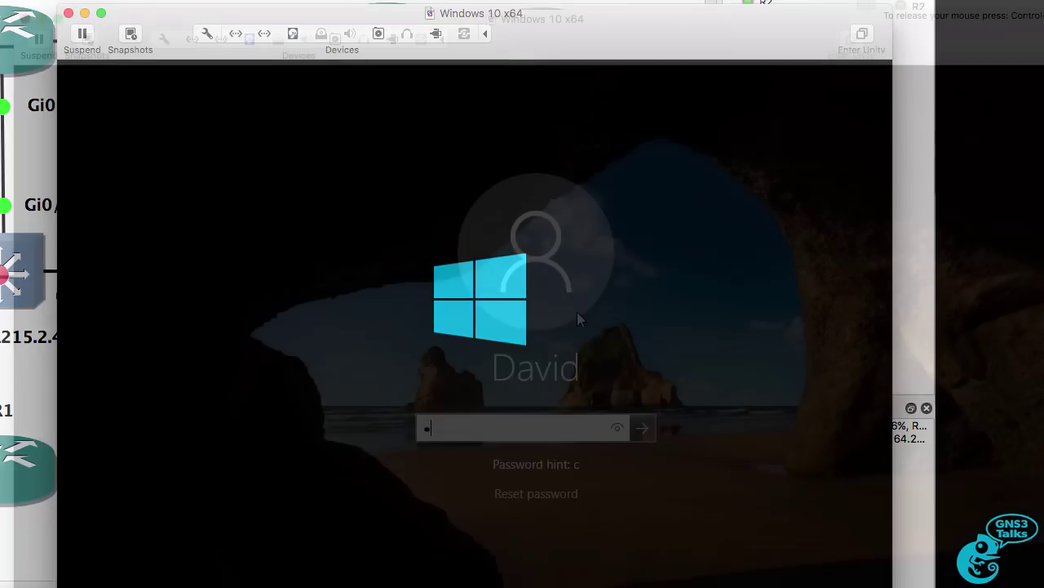
pyautogui.write('••')
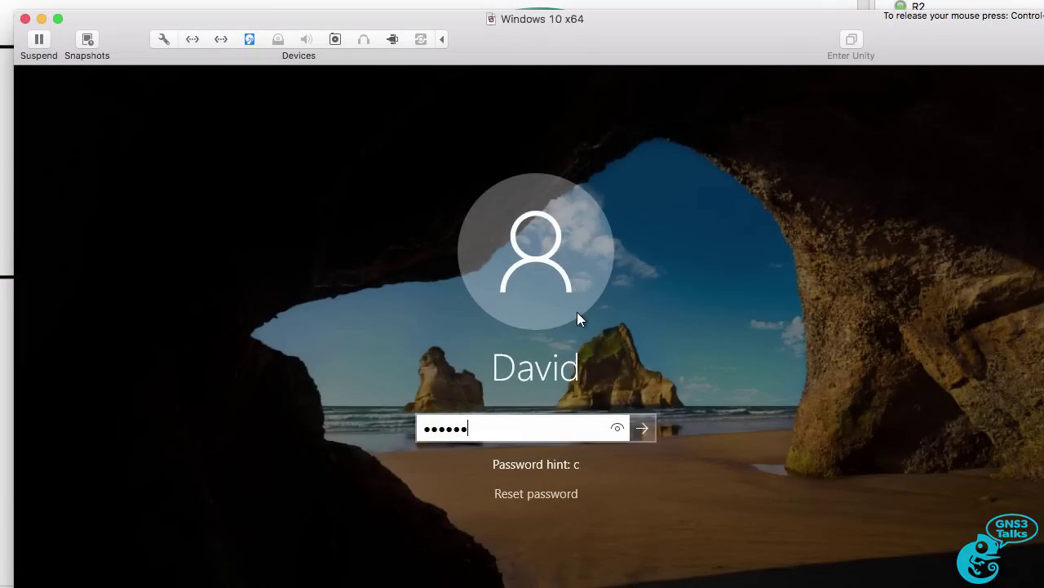
pyautogui.press('Return')
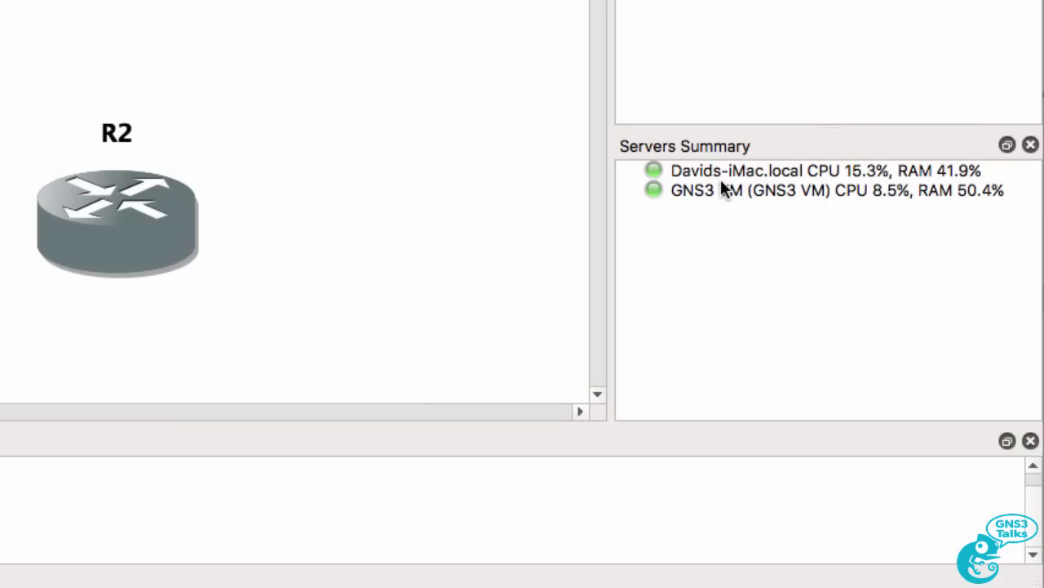
# Step: Select the GNS3 VM and local Mac entries in the Servers Summary panel
pyautogui.click(721, 184)
pyautogui.click(721, 173)
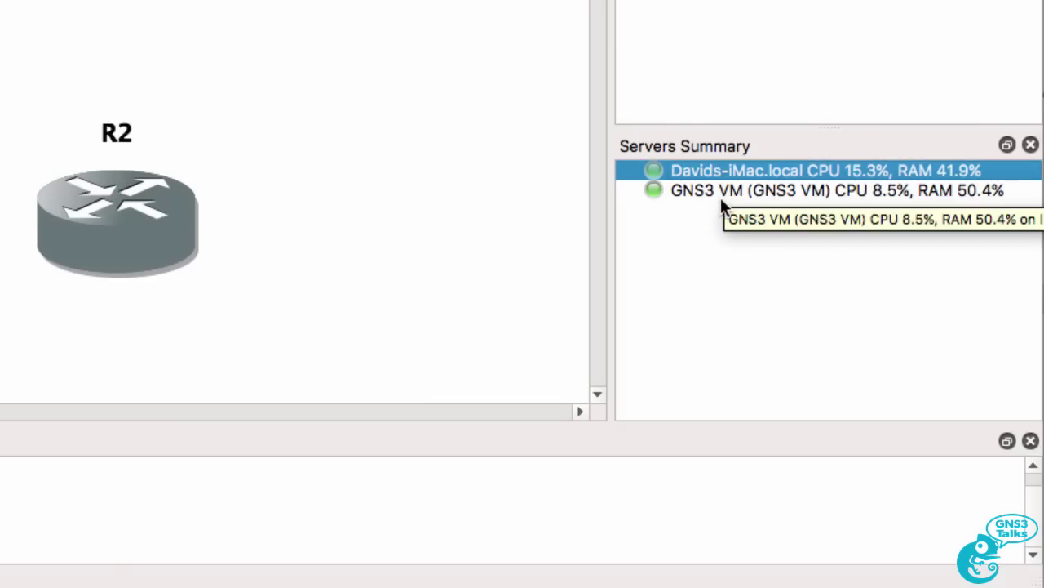
pyautogui.click(720, 192)
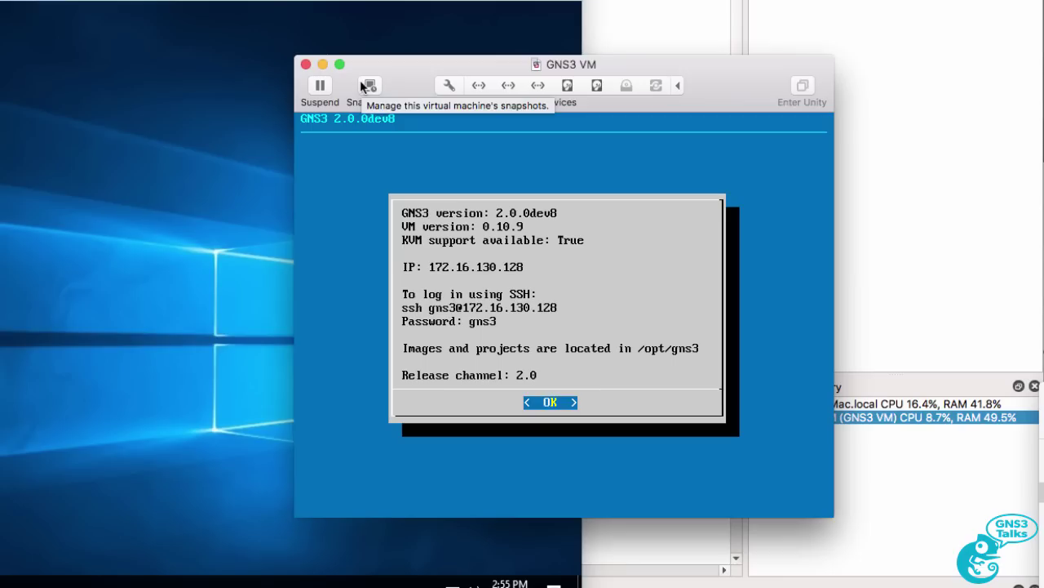
# Step: Bring the Windows 10 VM forward and show VMware Workstation 12 Pro's About information
pyautogui.moveTo(405, 69); pyautogui.dragTo(530, 100)
pyautogui.click(522, 74)
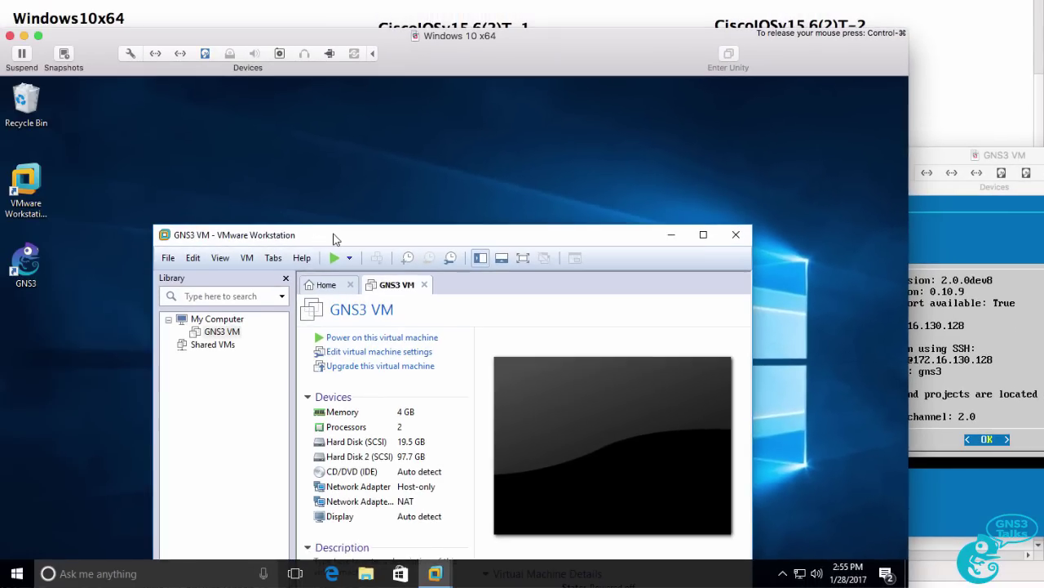
pyautogui.moveTo(335, 235); pyautogui.dragTo(298, 120)
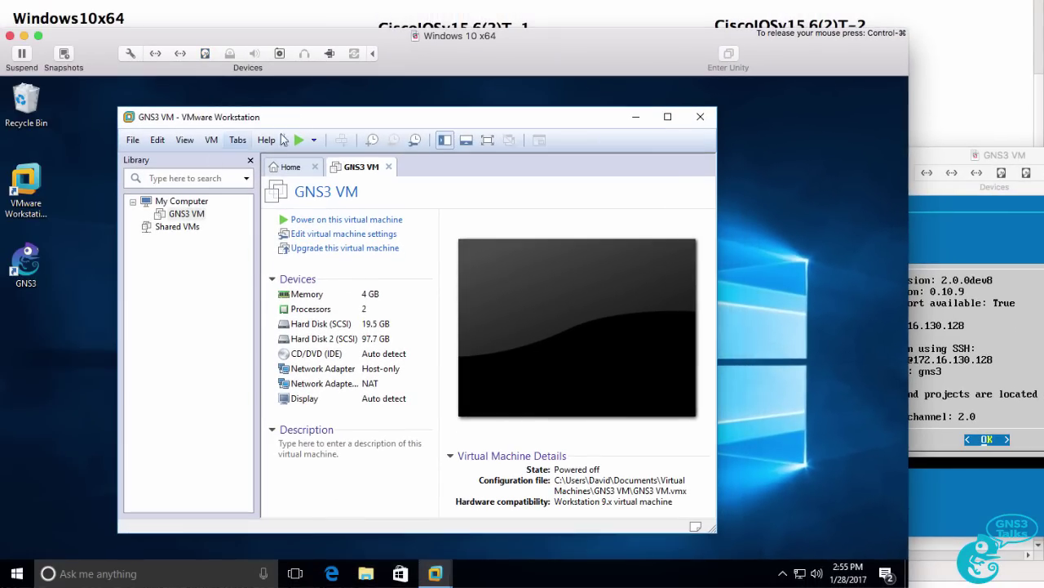
pyautogui.click(267, 139)
pyautogui.click(319, 282)
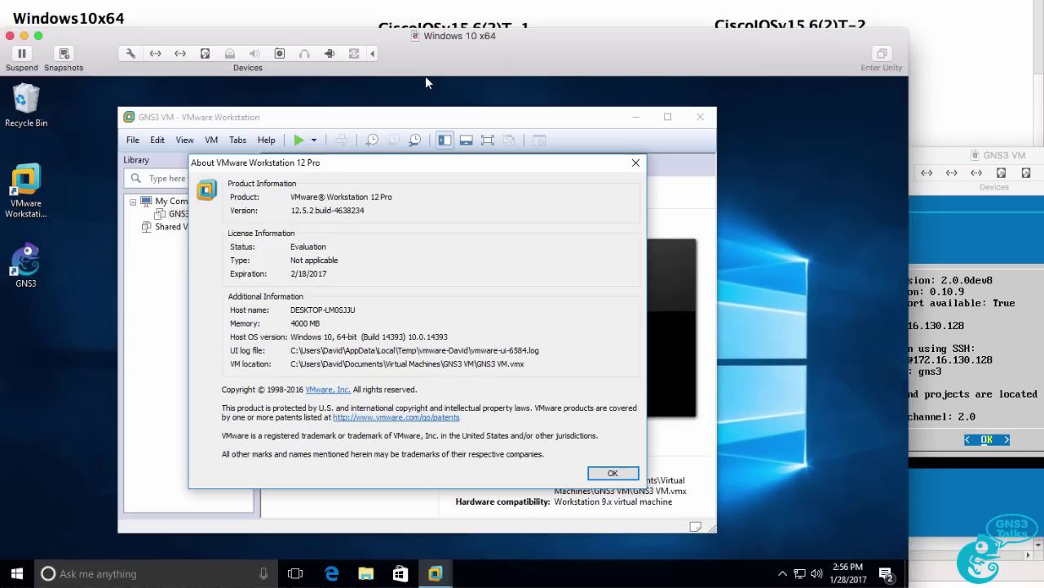
# Step: Check the VMware Fusion version, then close all the About boxes
pyautogui.click(24, 23)
pyautogui.moveTo(699, 111); pyautogui.dragTo(546, 179)
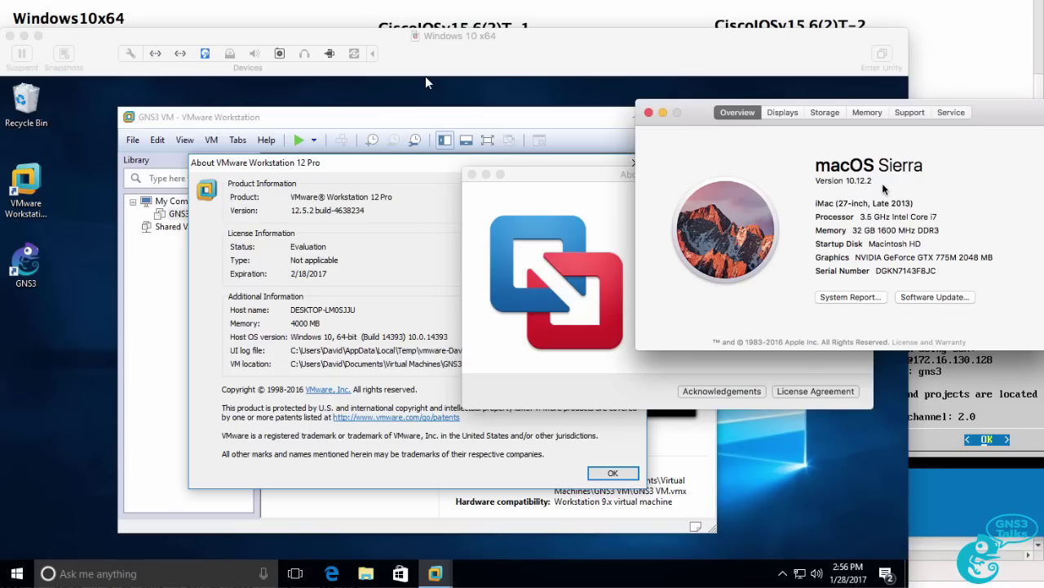
pyautogui.click(649, 112)
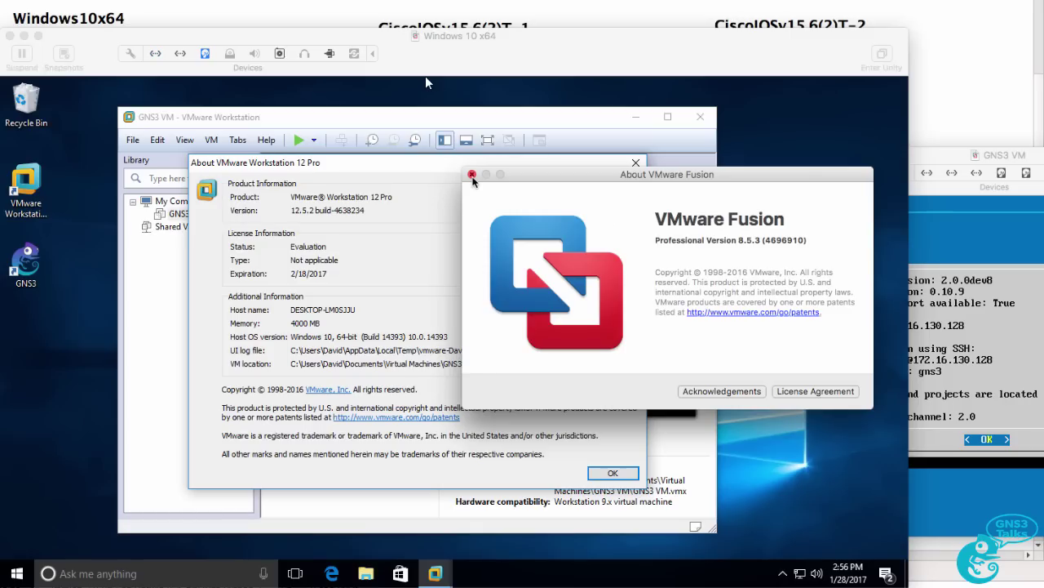
pyautogui.click(472, 175)
pyautogui.click(615, 475)
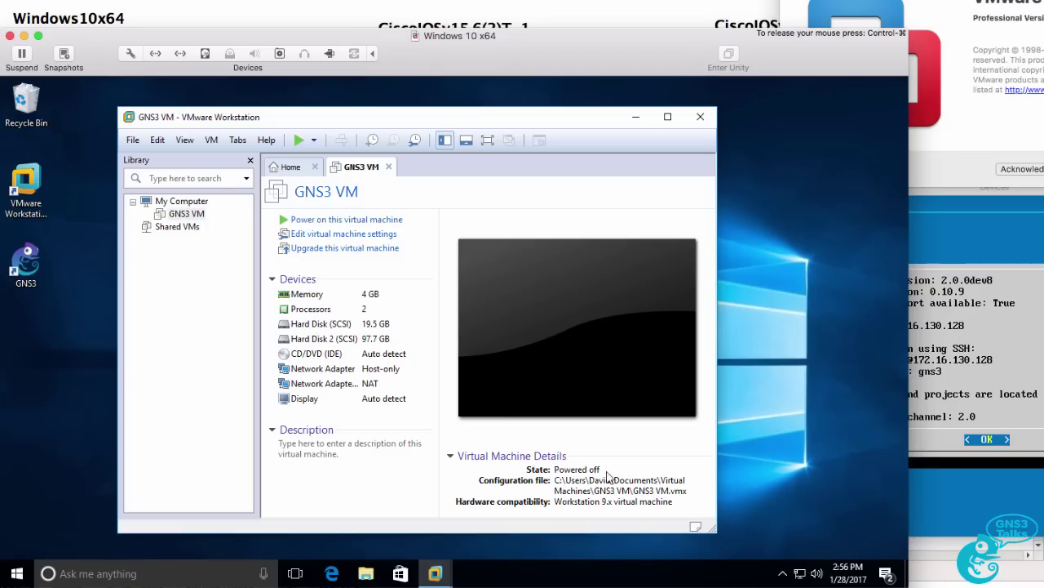
# Step: Power on the GNS3 VM in Workstation and launch GNS3 from the Windows 10 desktop
pyautogui.click(186, 213)
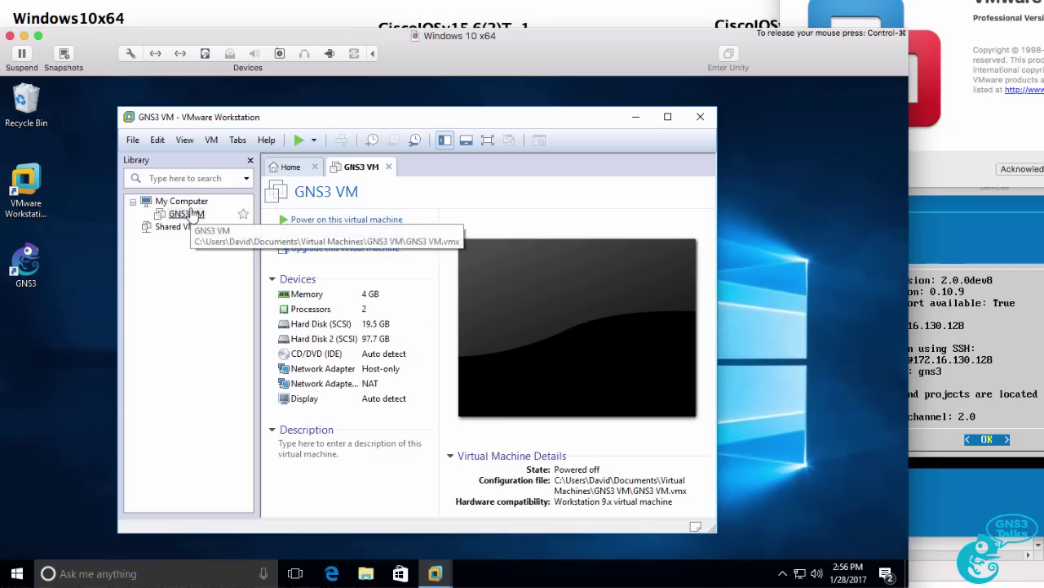
pyautogui.click(298, 142)
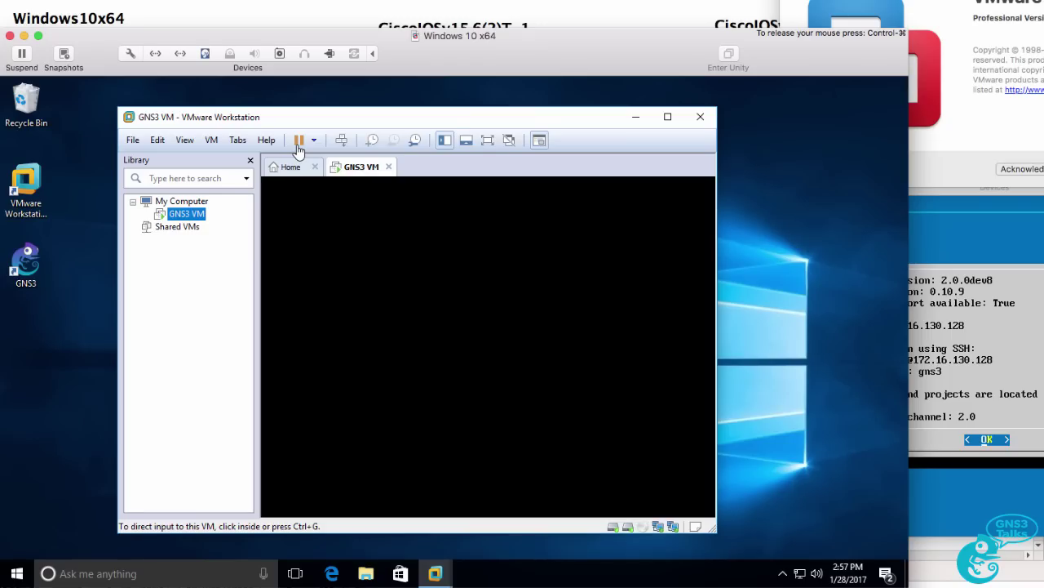
pyautogui.doubleClick(25, 266)
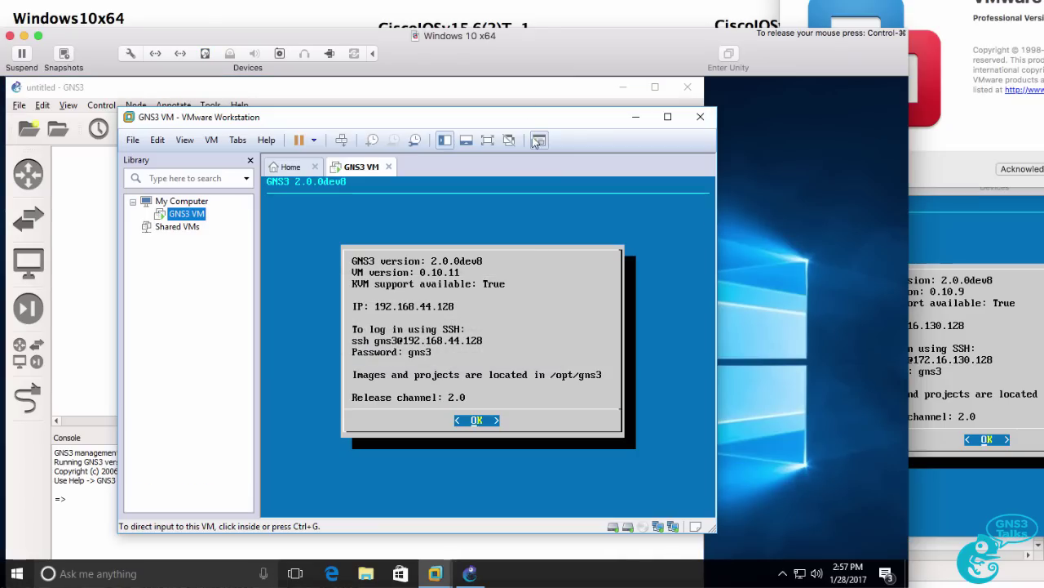
# Step: Move the Workstation window right and compare the R1–R2 topology with the GNS3 VM console at 192.168.44.128
pyautogui.moveTo(525, 120); pyautogui.dragTo(657, 117)
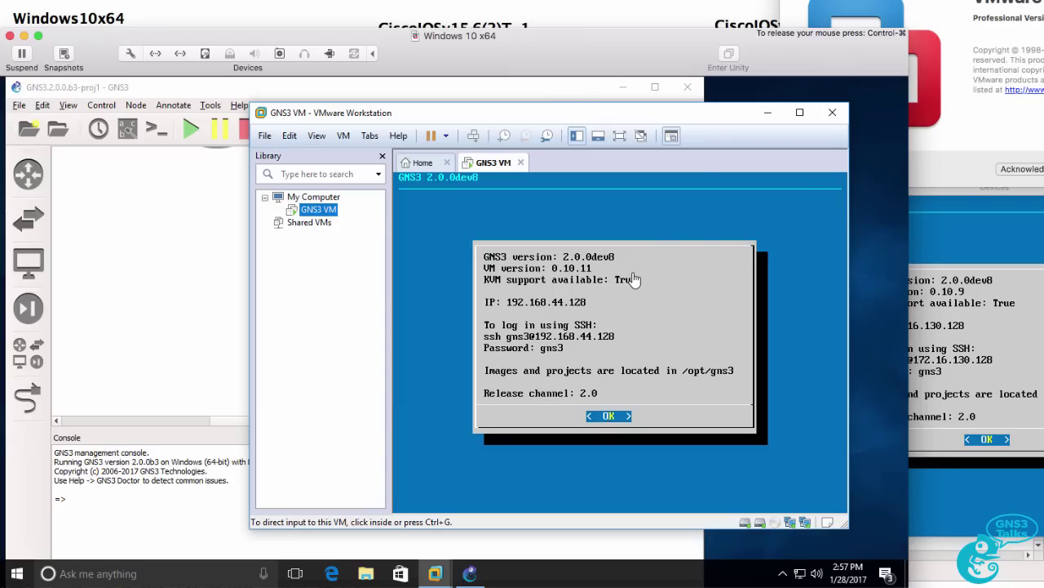
pyautogui.click(240, 431)
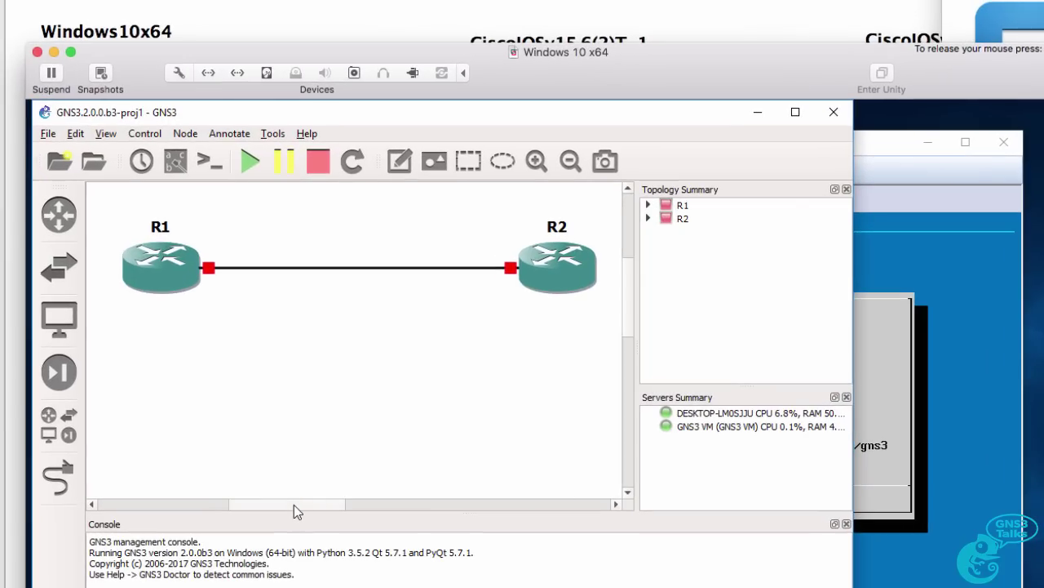
pyautogui.click(870, 149)
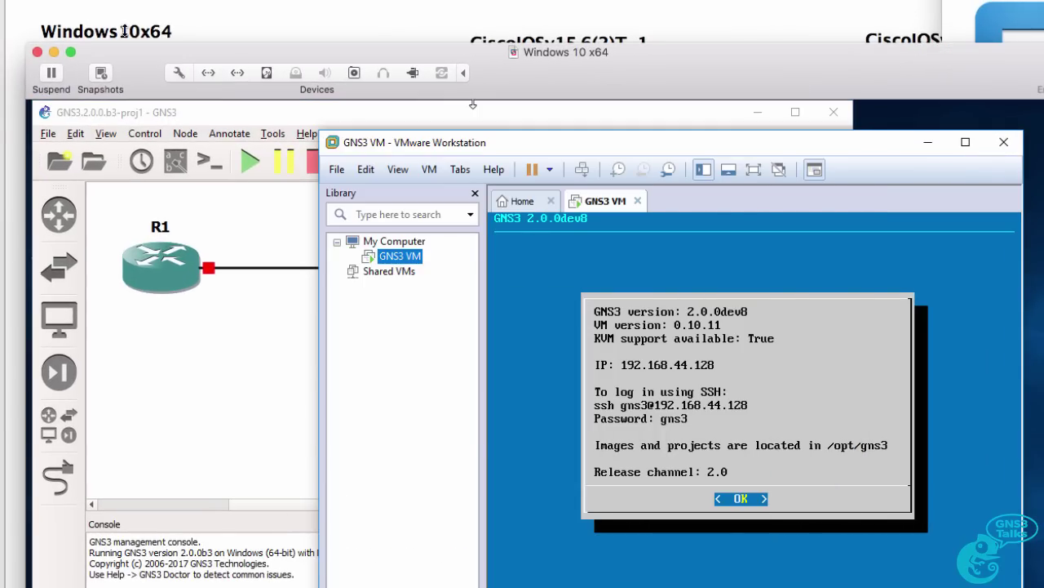
pyautogui.click(288, 112)
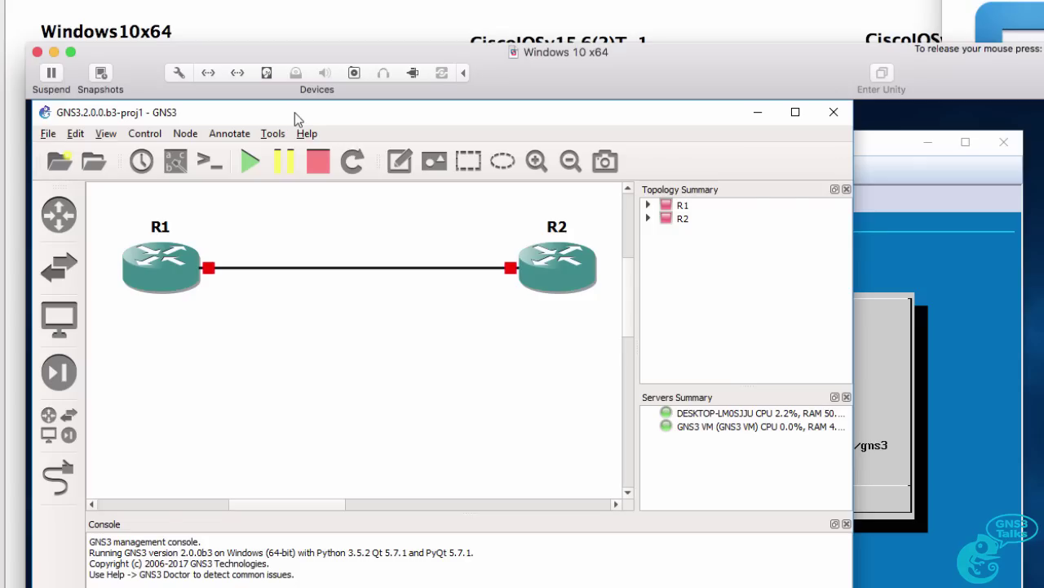
pyautogui.click(898, 183)
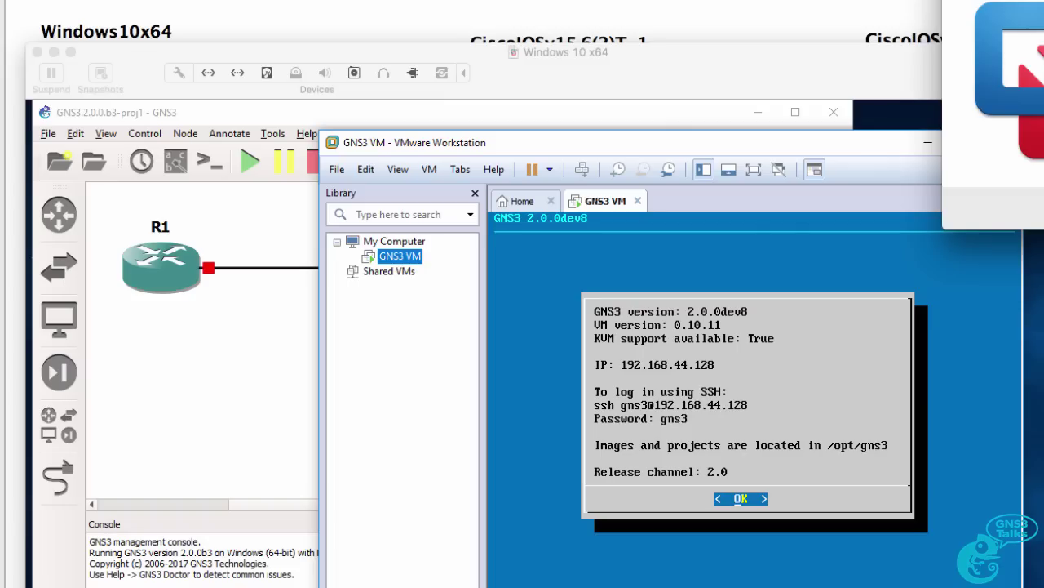
# Step: Close the nested GNS3 application and move the GNS3 VM console aside to reveal the GNS3-Windows10 project
pyautogui.click(855, 111)
pyautogui.click(833, 112)
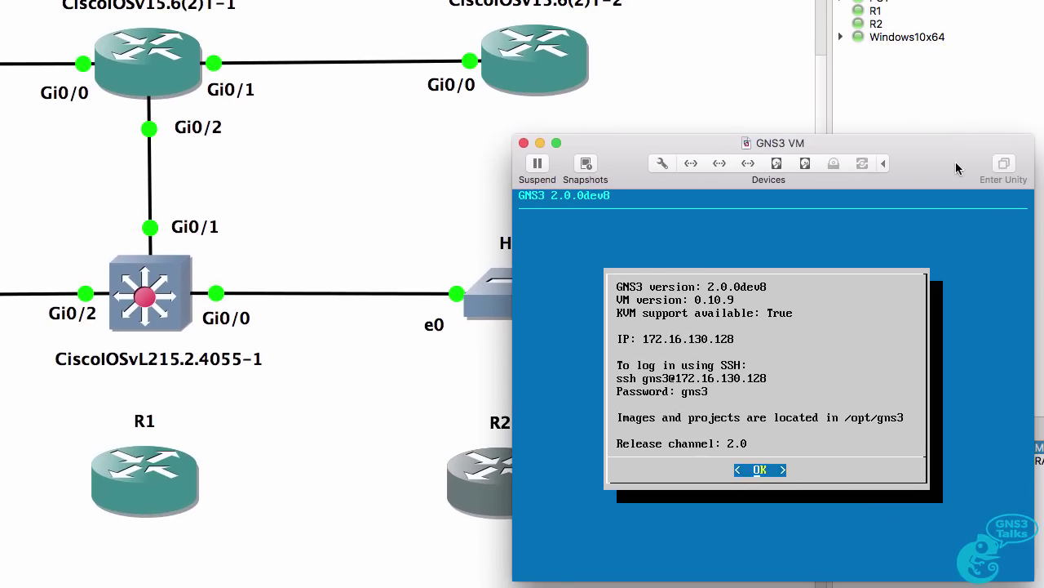
pyautogui.moveTo(957, 169); pyautogui.dragTo(988, 207)
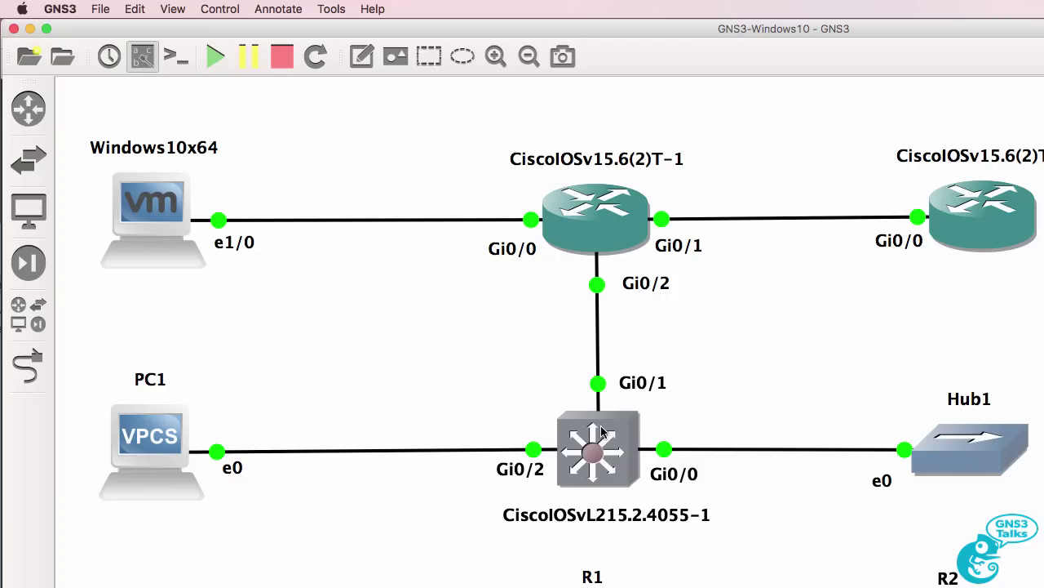
# Step: Read the tooltip of the CiscoIOSvL215.2.4055-1 switch node and select it
pyautogui.moveTo(602, 432)
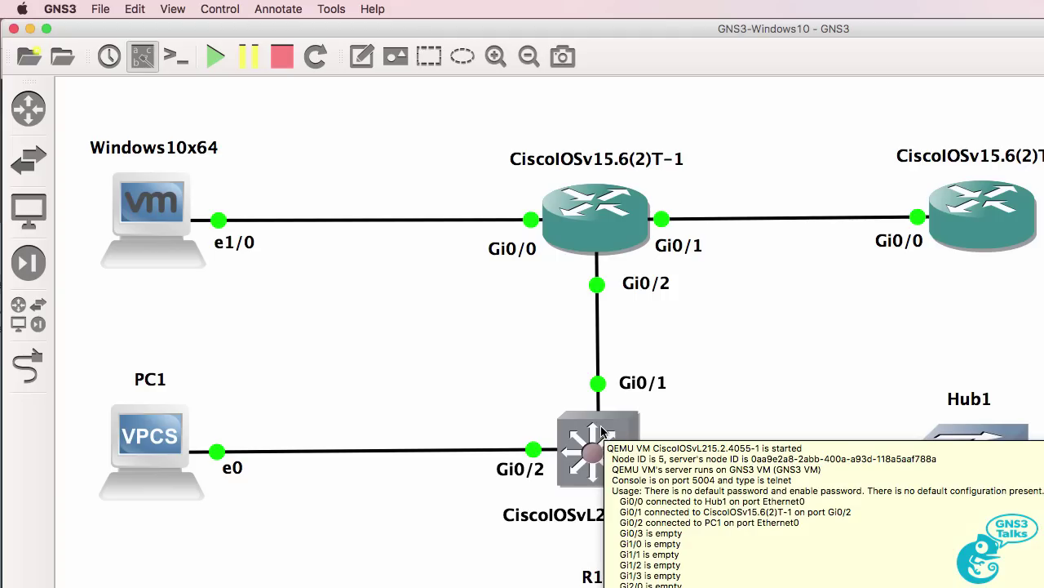
pyautogui.click(593, 451)
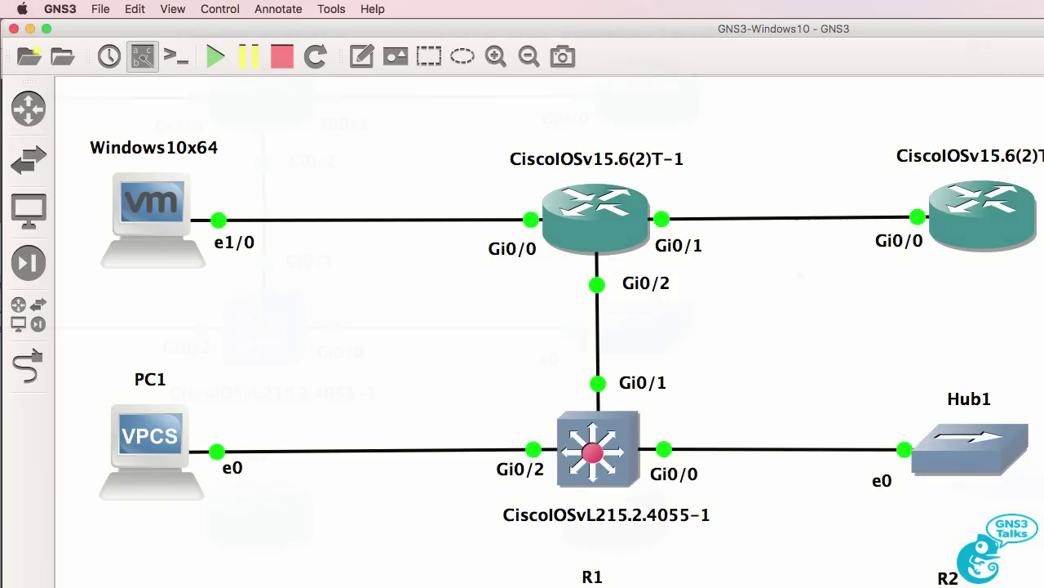